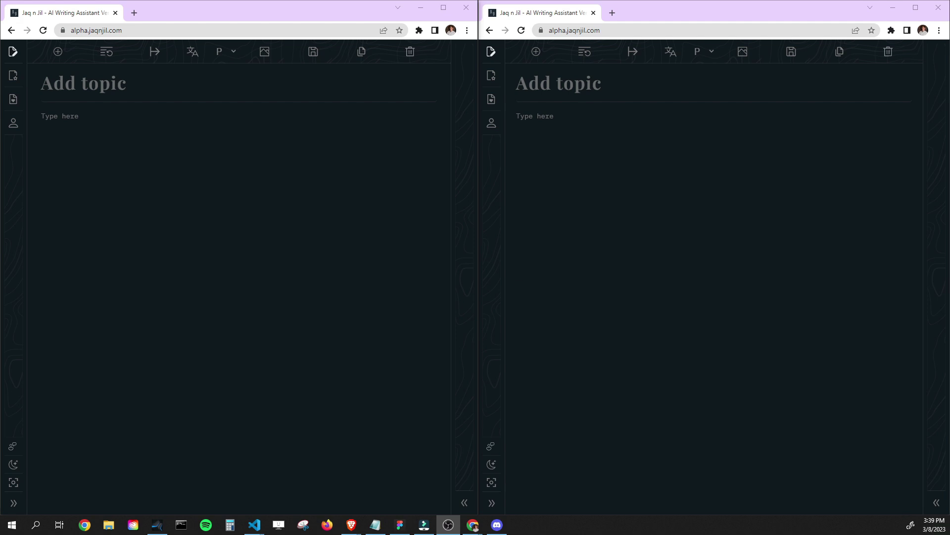
- Open the Generate Full Article form in both windows and collapse the first window's editor
left_click(465, 502)
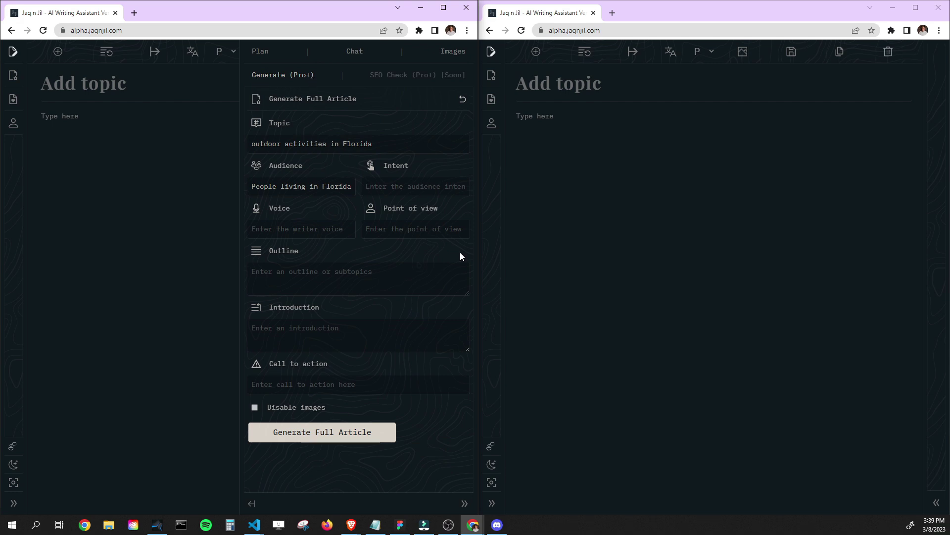
left_click(937, 503)
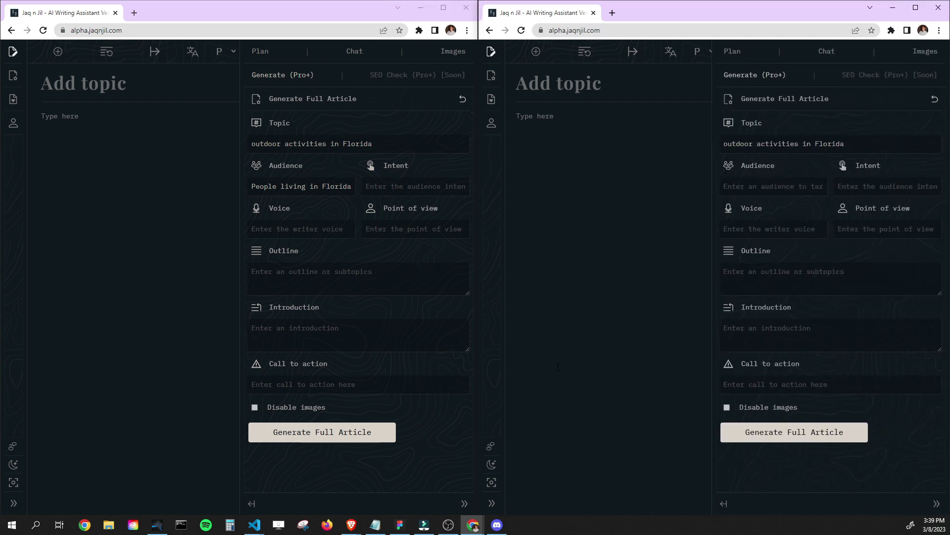
left_click(252, 503)
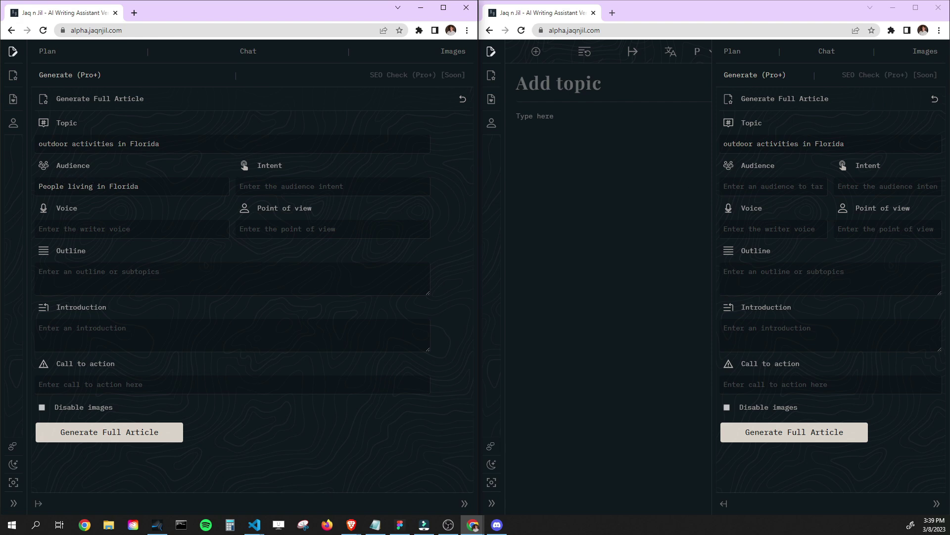
- Collapse the second editor, enlarge its Outline box and paste in the wealthy-audience description
left_click(724, 503)
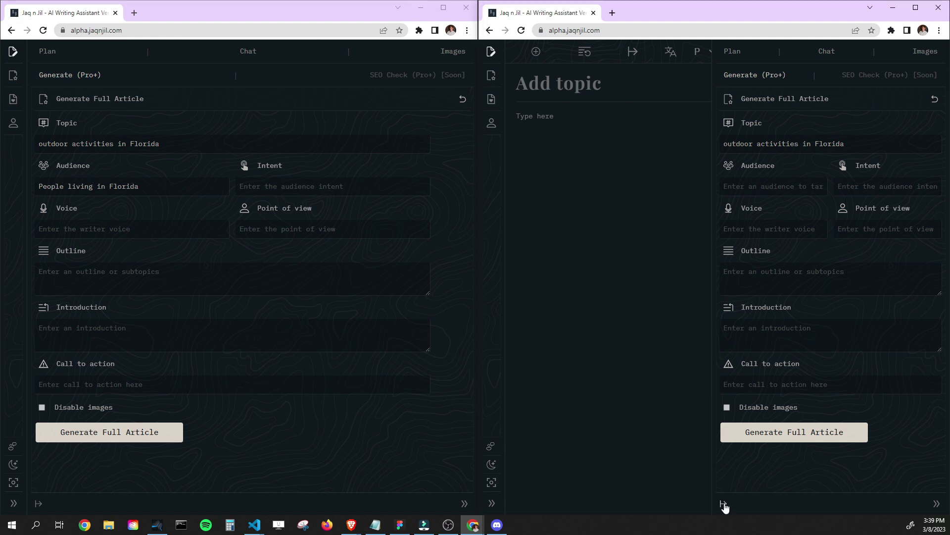
left_click(99, 384)
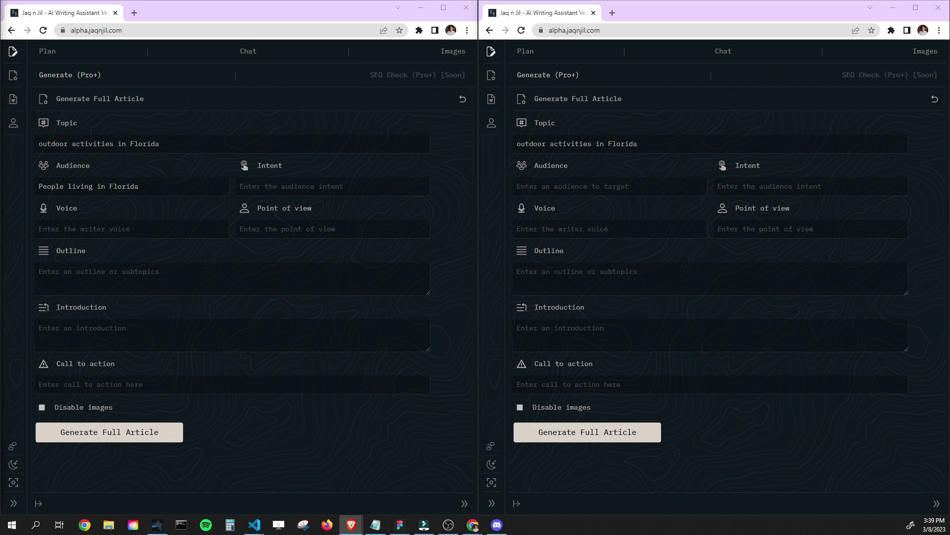
left_click_drag(905, 293, 899, 382)
left_click(785, 322)
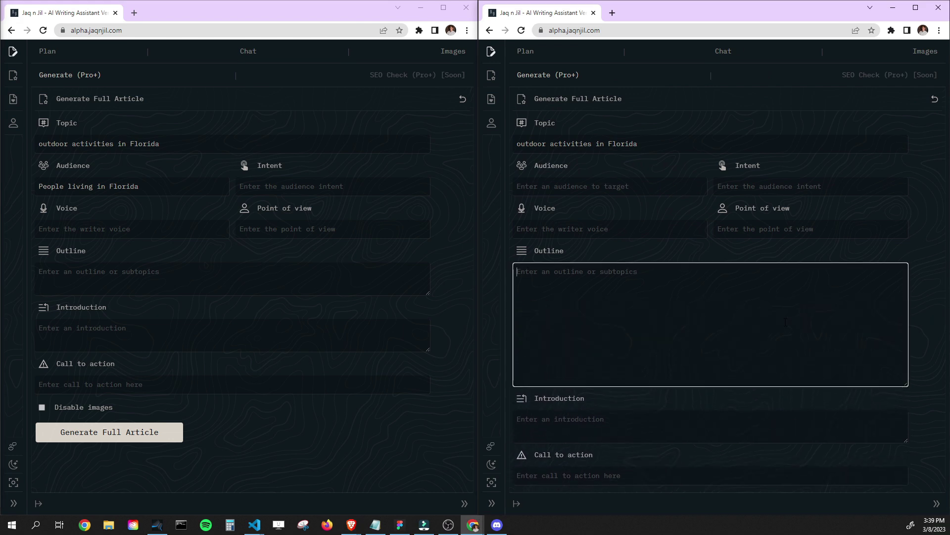
type("Self-made, self-starter who is accomplished in their career field (typically 45-89 years old) with annual income of at least 5 million. They value their time as well as other people's time, safety and ethical responsibilities, and relationships and loyalty. Quality, US-made products are a priority to them.  They spend their time boating, fishing, sailing, tennis, gardening, philanthropy, art, teach, spend time with family, traveling via cruise, private flight, and guided experience tours.  They identifies with brands like Mercedez-Benz, Tiffany & Co, Cartier, Wilson, Tiara, World Cat, Boston Whaler, Grady-White, Lilly Pulitzer, Leoma Lovegrove, Loggerhead Apparel, New Balance (USA made) Allen Edmonds Shoes, Hicky Freeman, Patek Philippe")
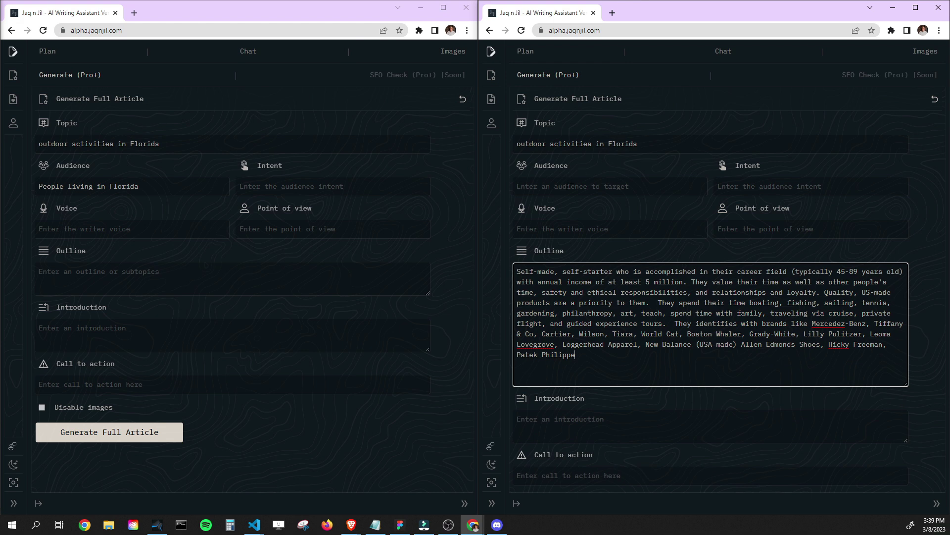
left_click(586, 187)
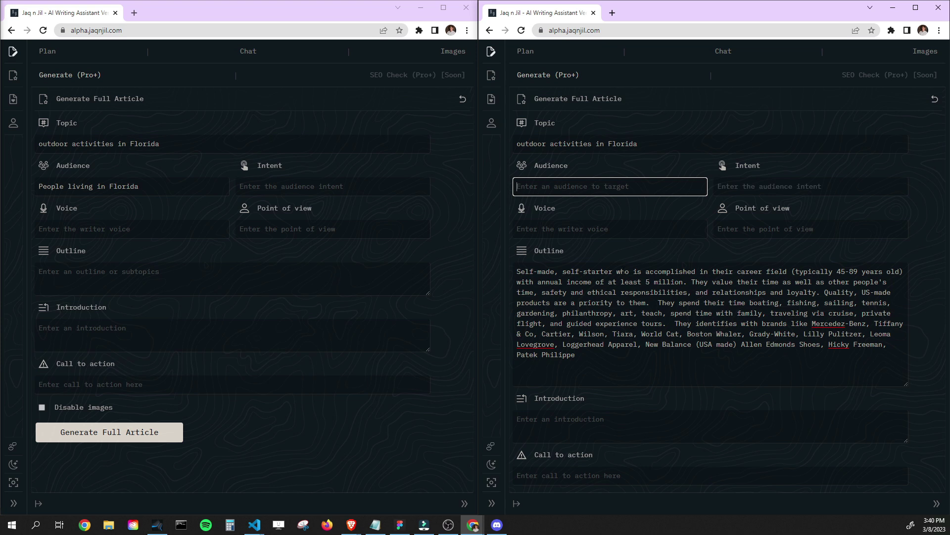
- Move the self-made wealthy persona from the Outline into the Audience field, then shrink the Outline box
left_click(558, 382)
key("ctrl+a")
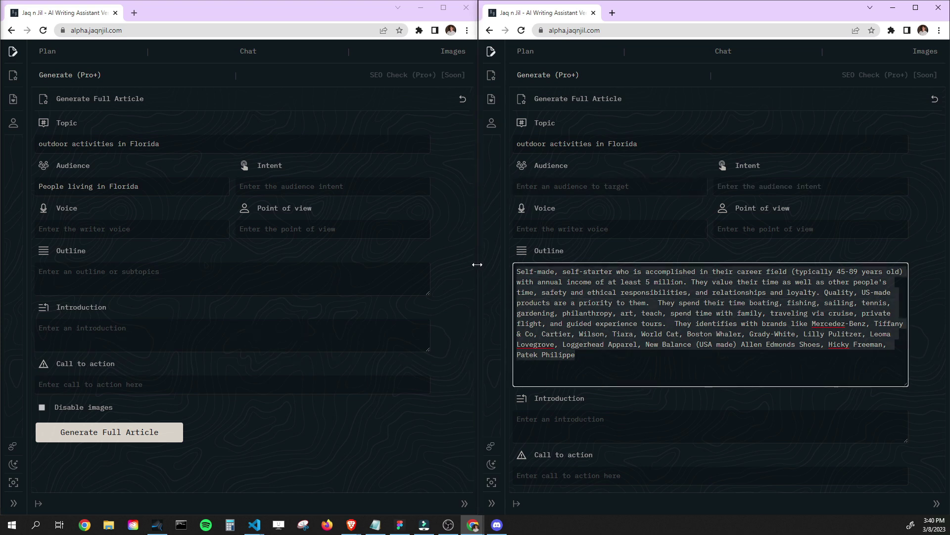
key("BackSpace")
left_click(574, 191)
type("Edmonds Shoes, Hicky Freeman, Patek Philippe")
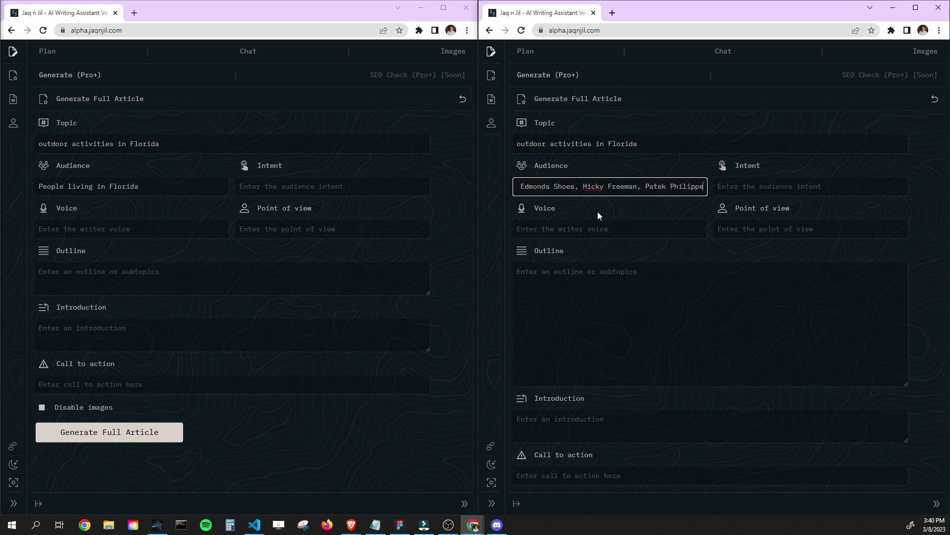
left_click_drag(907, 382, 896, 284)
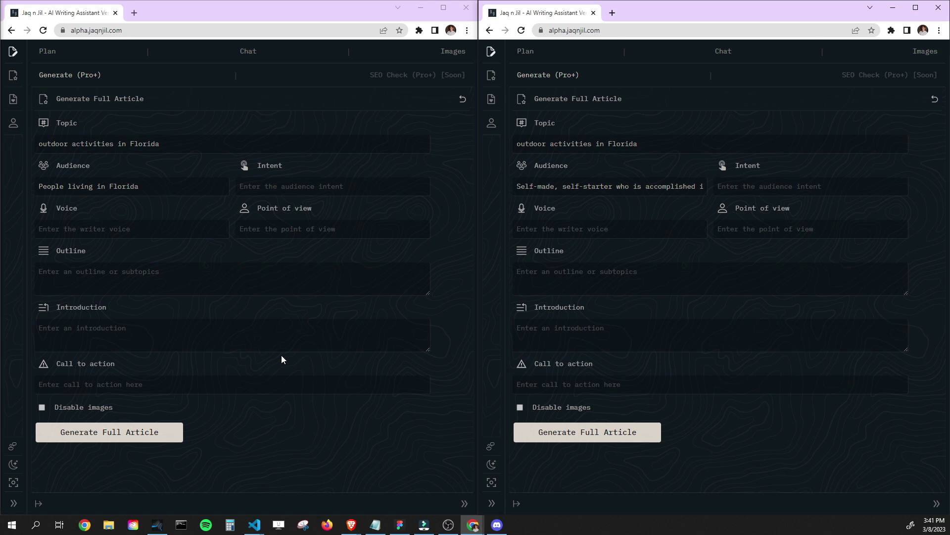
- Generate both full articles and display 'Exploring Florida: Outdoor Adventures Await!' and 'Exploring Florida's Luxury Outdoor Adventures'
left_click(164, 440)
left_click(569, 433)
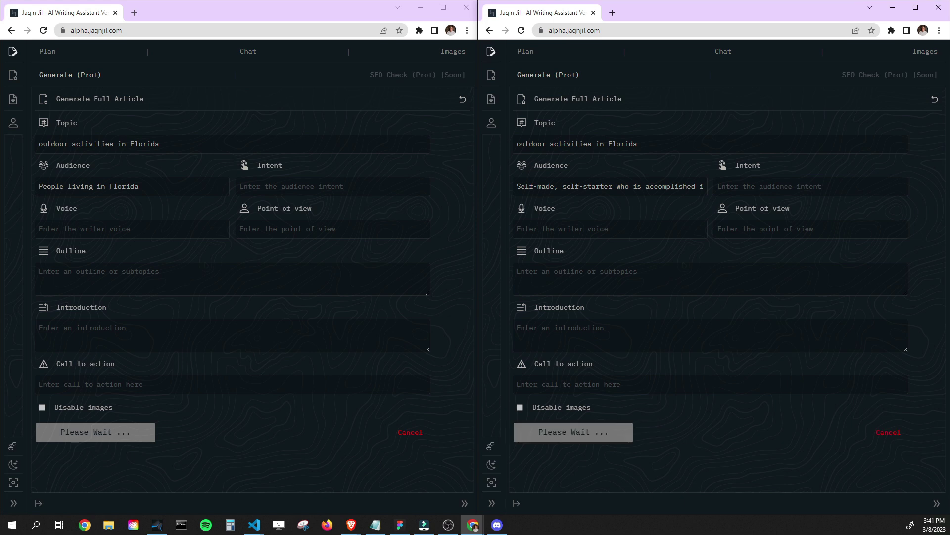
key("alt+Tab")
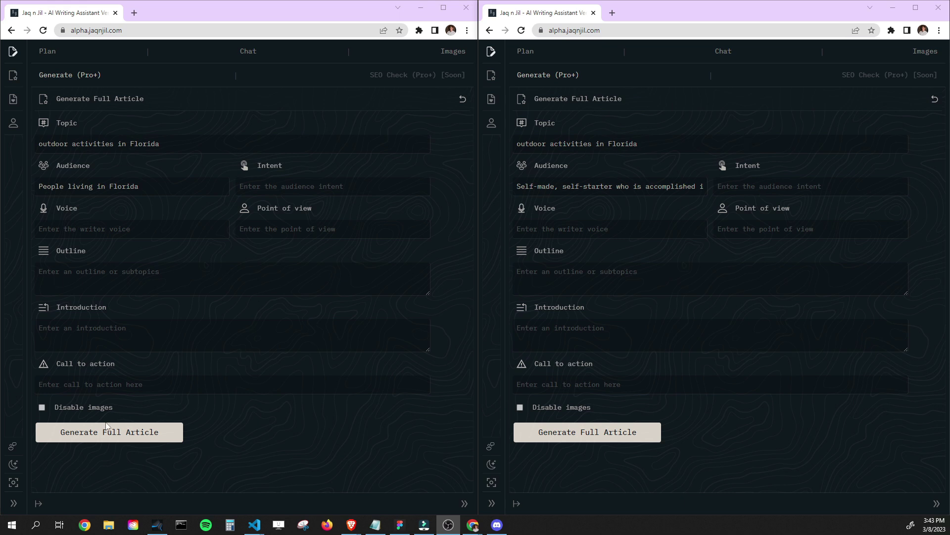
left_click(13, 483)
left_click(491, 483)
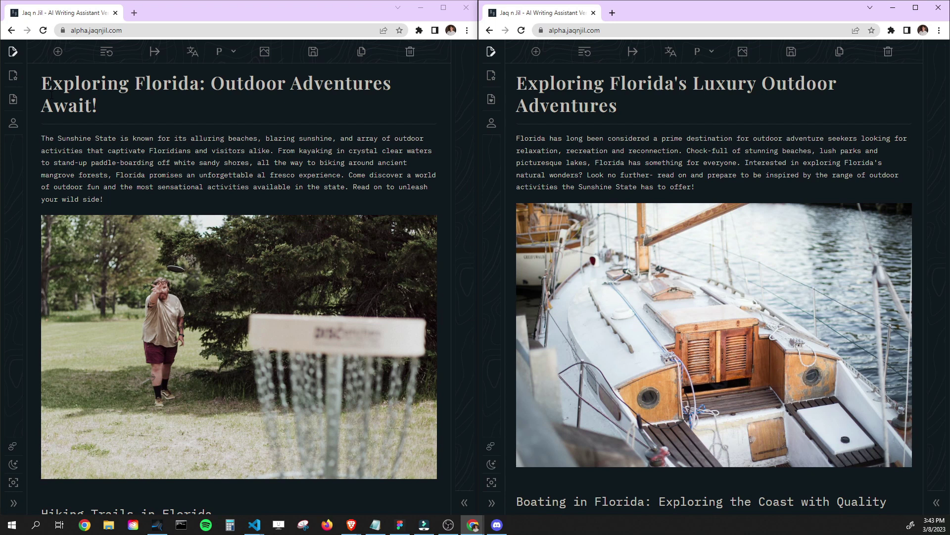
scroll(264, 208, "down", 1)
scroll(263, 208, "up", 1)
- Delete the '2.' numbering from the Surfing and Fishing Adventures headings in the left article
scroll(695, 241, "down", 5)
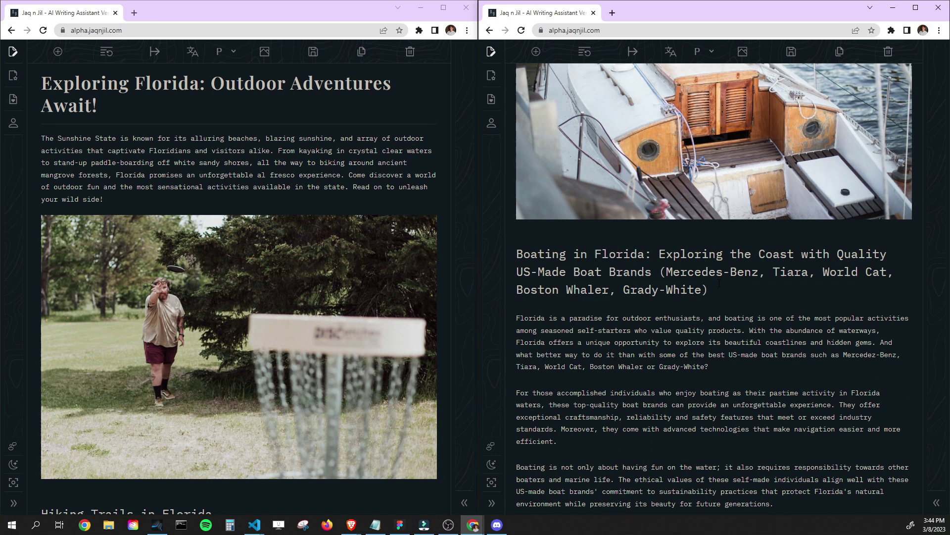
scroll(290, 270, "down", 6)
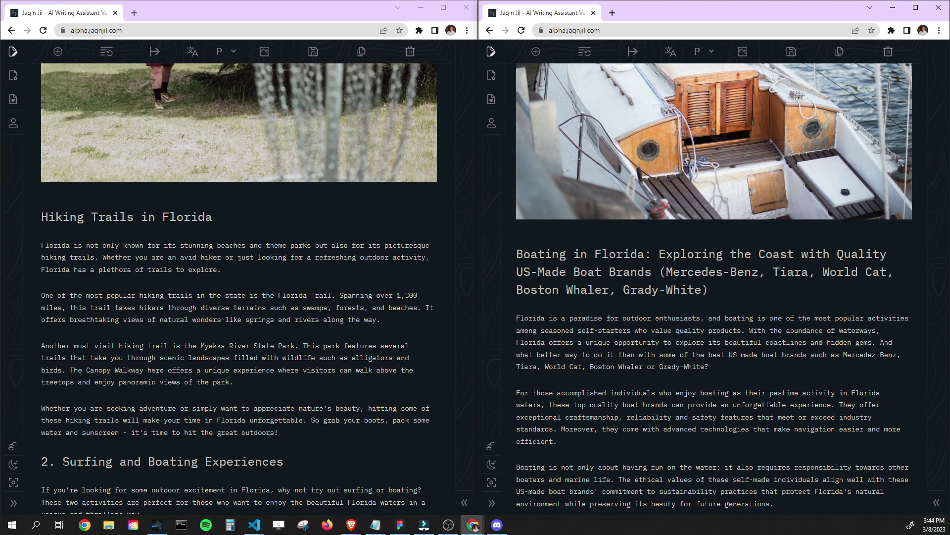
left_click(31, 458)
key("BackSpace")
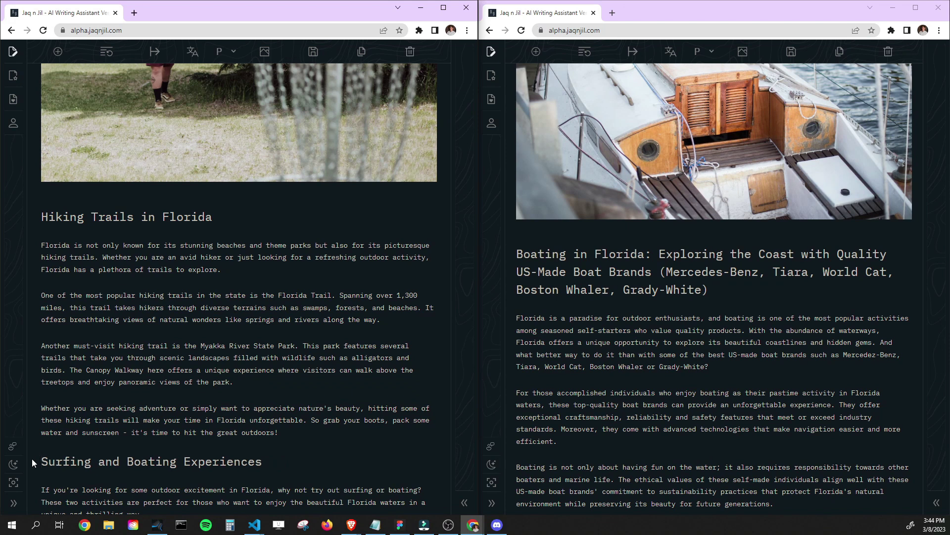
scroll(647, 352, "down", 2)
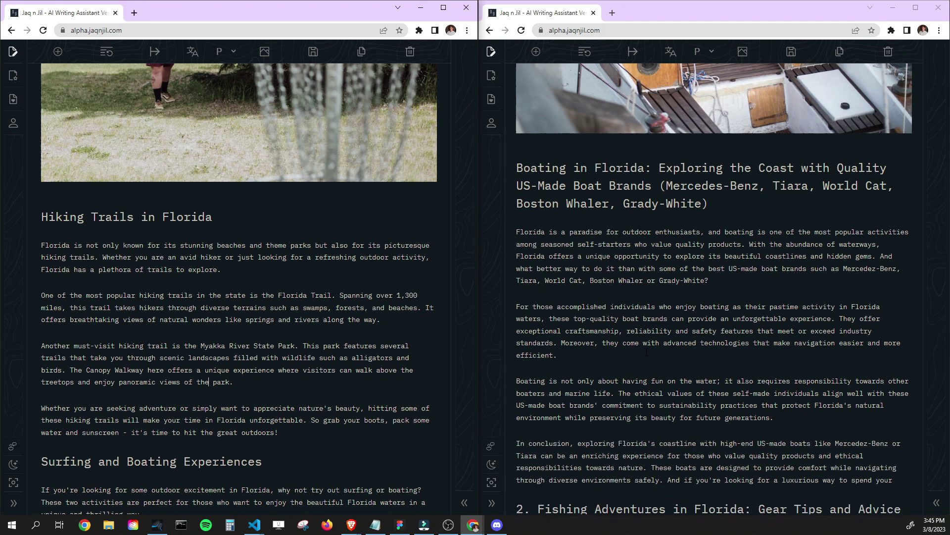
scroll(216, 364, "down", 2)
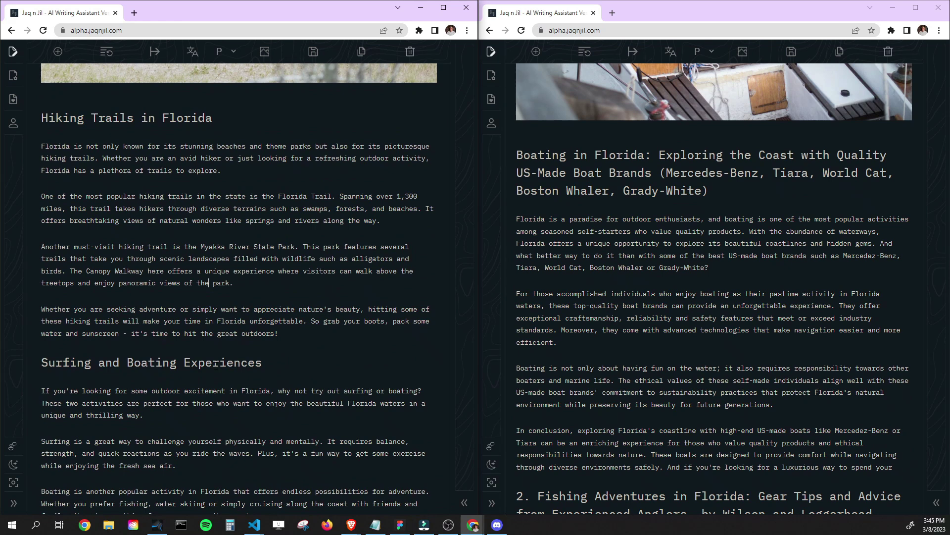
scroll(713, 297, "down", 3)
left_click_drag(537, 348, 514, 347)
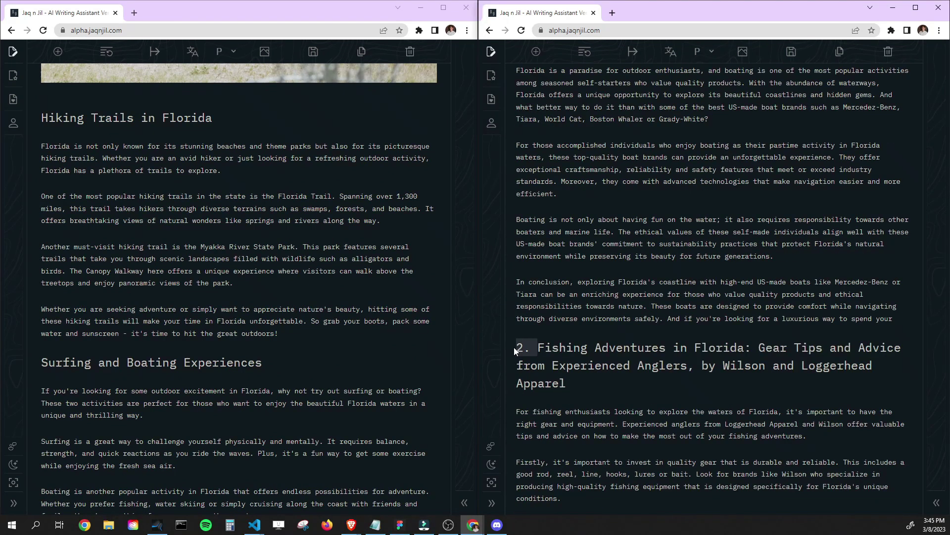
key("BackSpace")
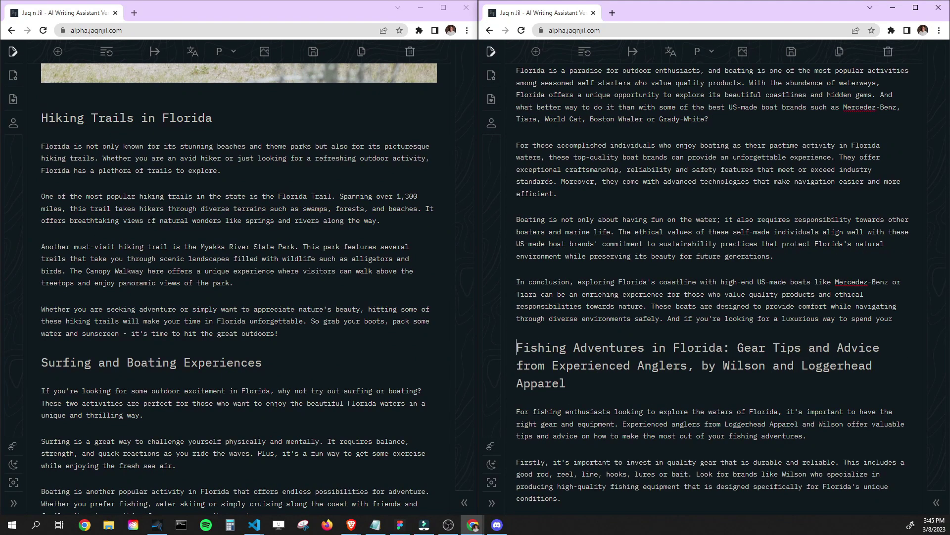
- Remove the 3., 4. and 5. from the Beachside Camping, Kayaking and Nature Exploration Tours headings
scroll(156, 229, "down", 2)
scroll(605, 221, "down", 2)
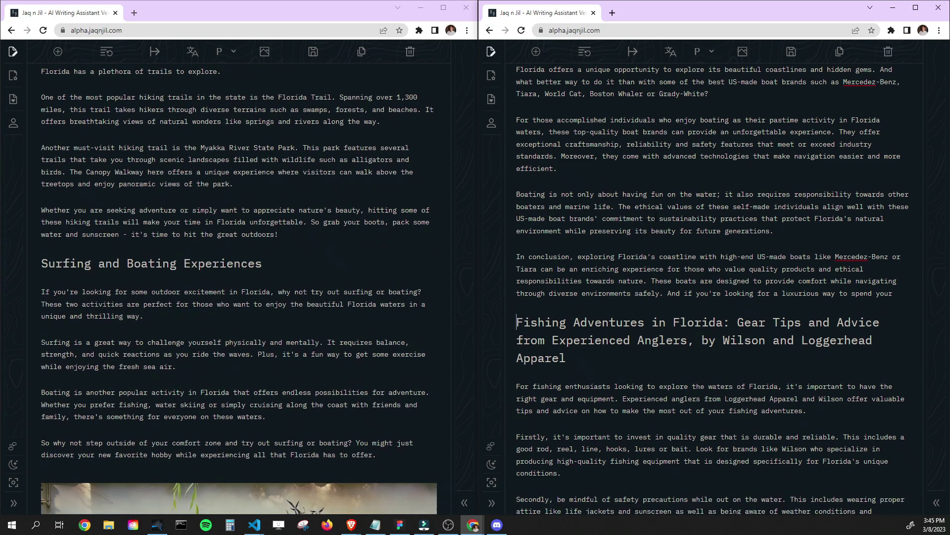
scroll(271, 216, "down", 1)
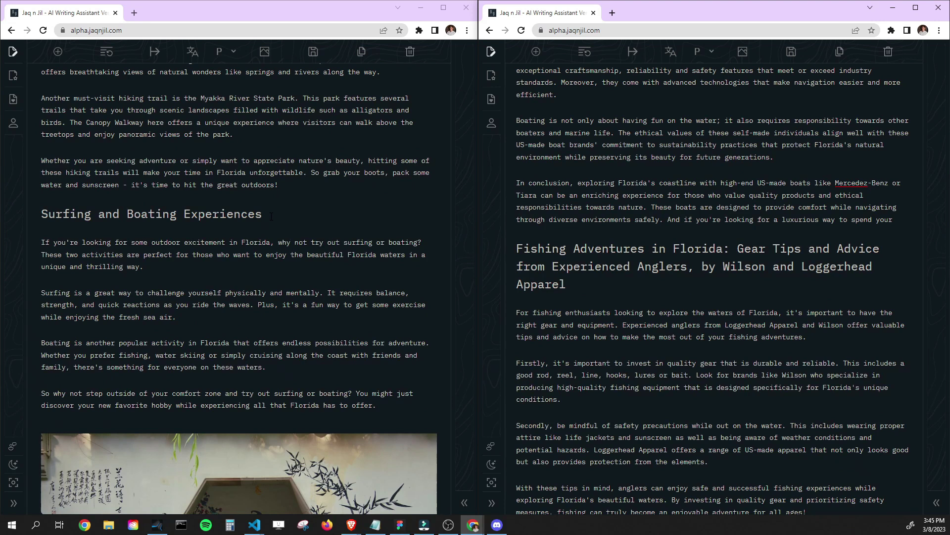
scroll(181, 268, "up", 10)
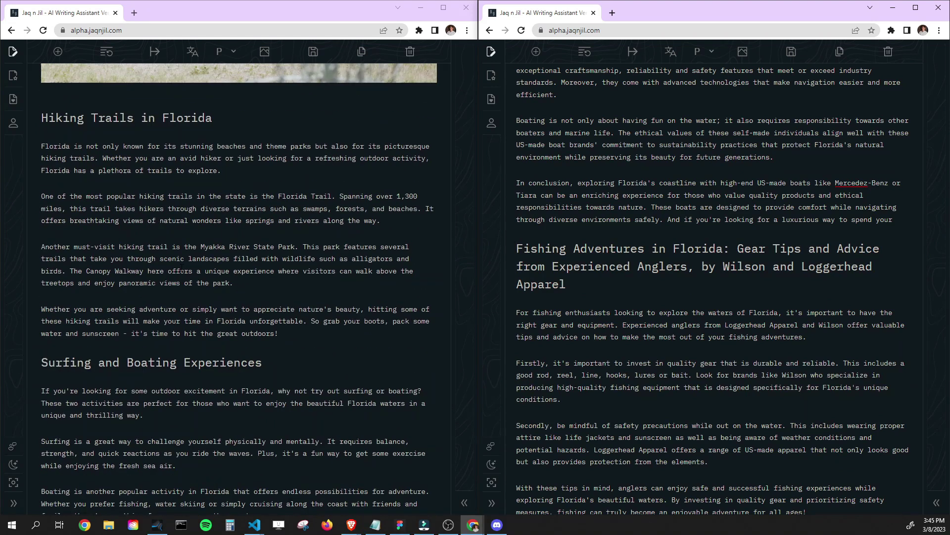
scroll(258, 370, "down", 7)
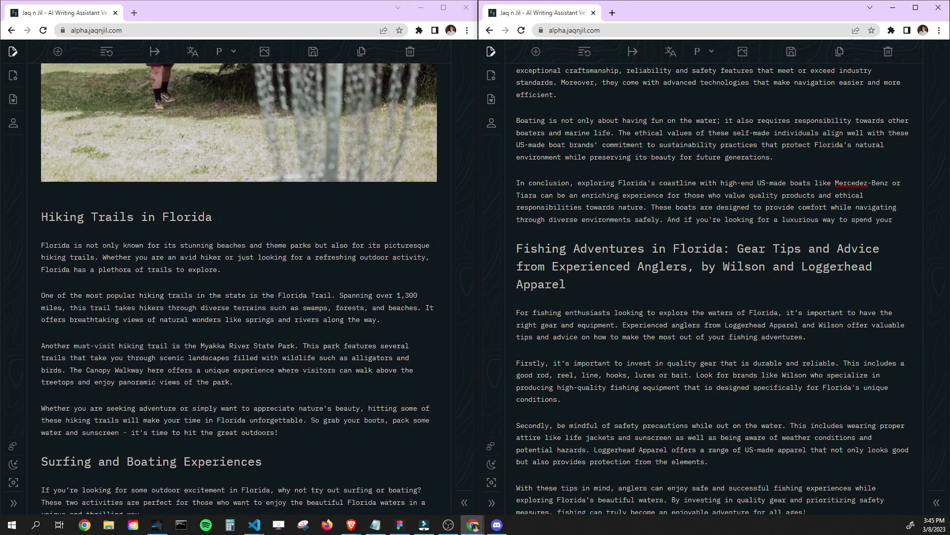
scroll(269, 358, "down", 2)
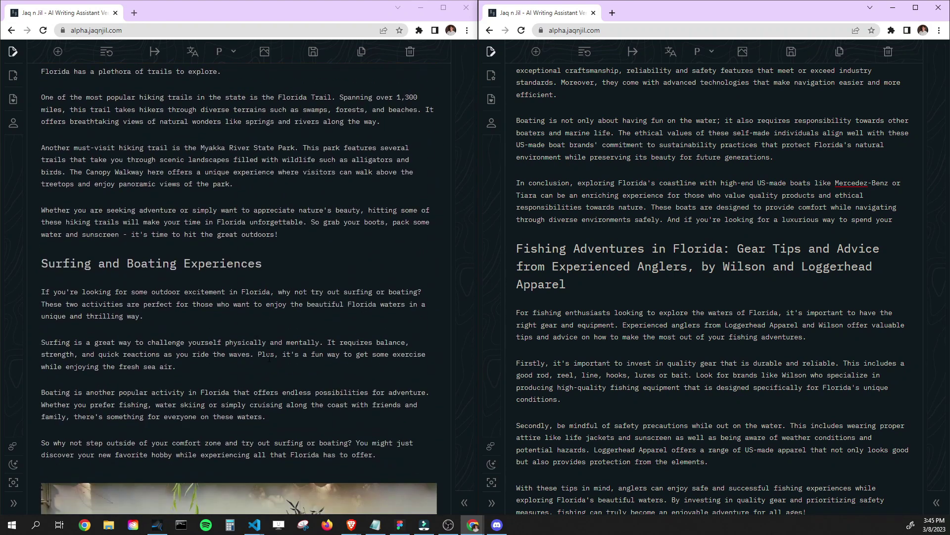
scroll(269, 358, "down", 4)
scroll(269, 357, "down", 3)
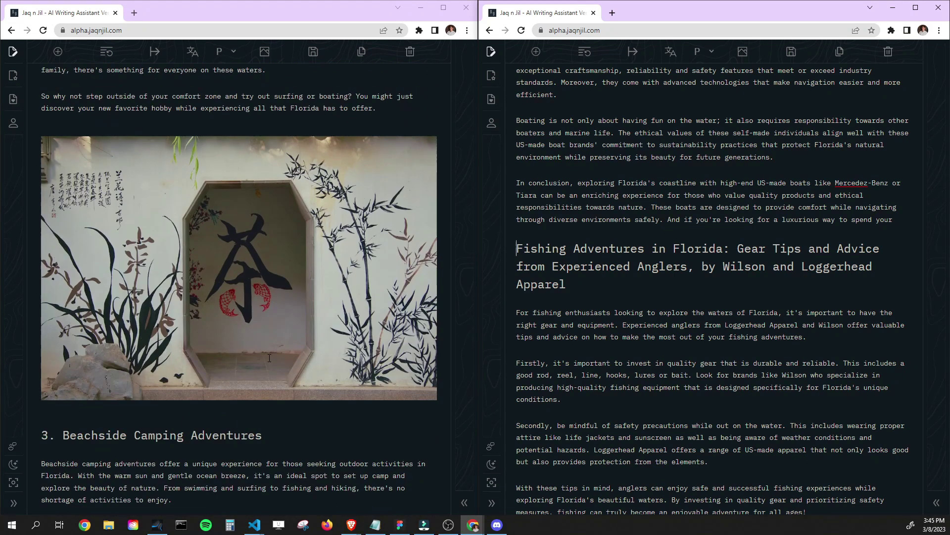
left_click(67, 441)
key("BackSpace")
key("BackSpace")
key("BackSpace")
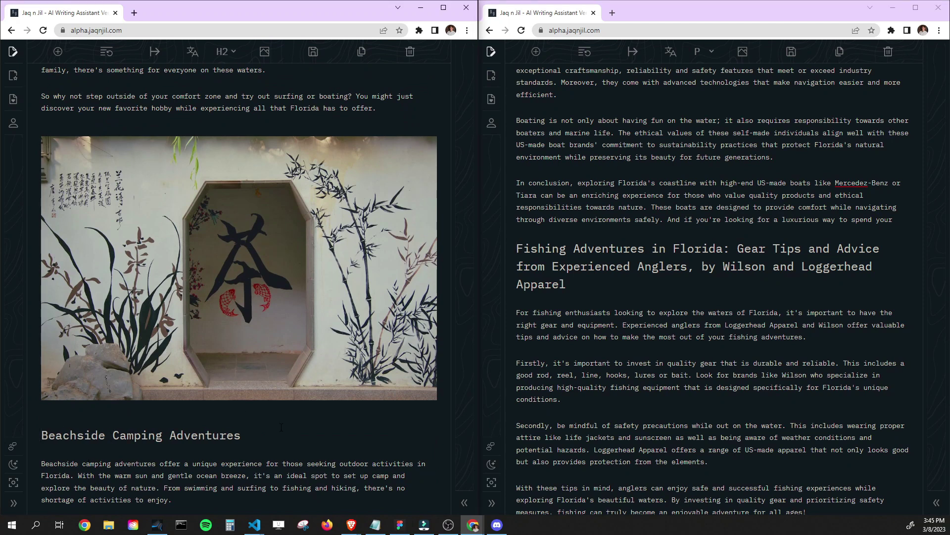
scroll(245, 434, "down", 6)
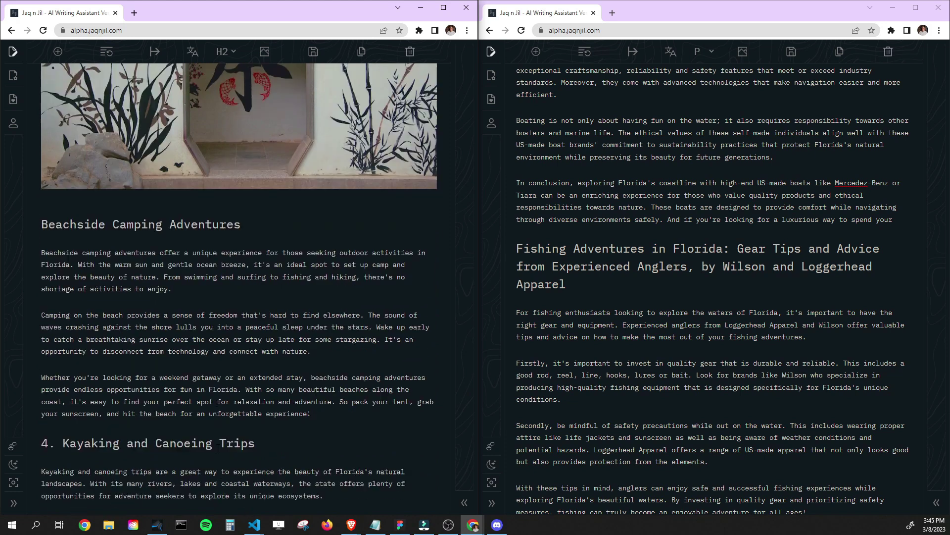
left_click_drag(65, 361, 46, 360)
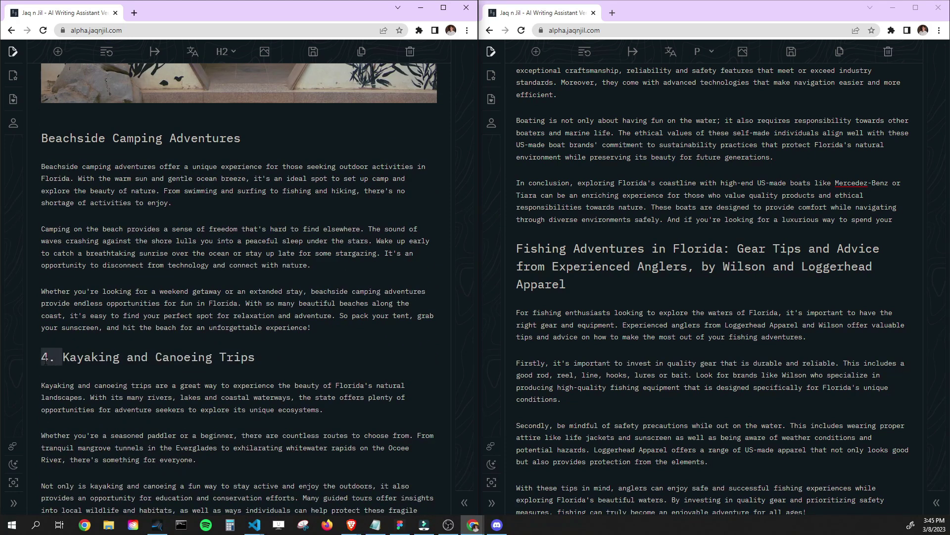
key("BackSpace")
scroll(243, 372, "down", 8)
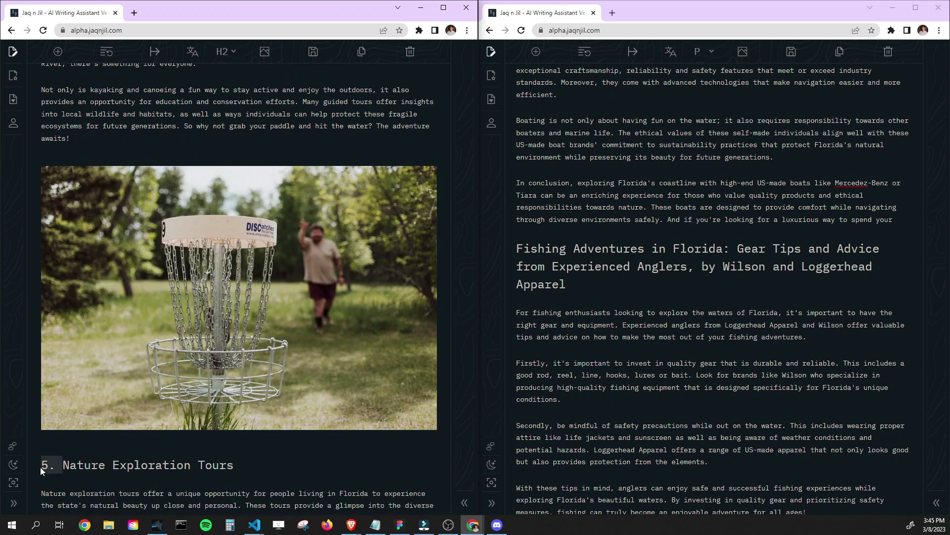
key("BackSpace")
scroll(103, 475, "down", 4)
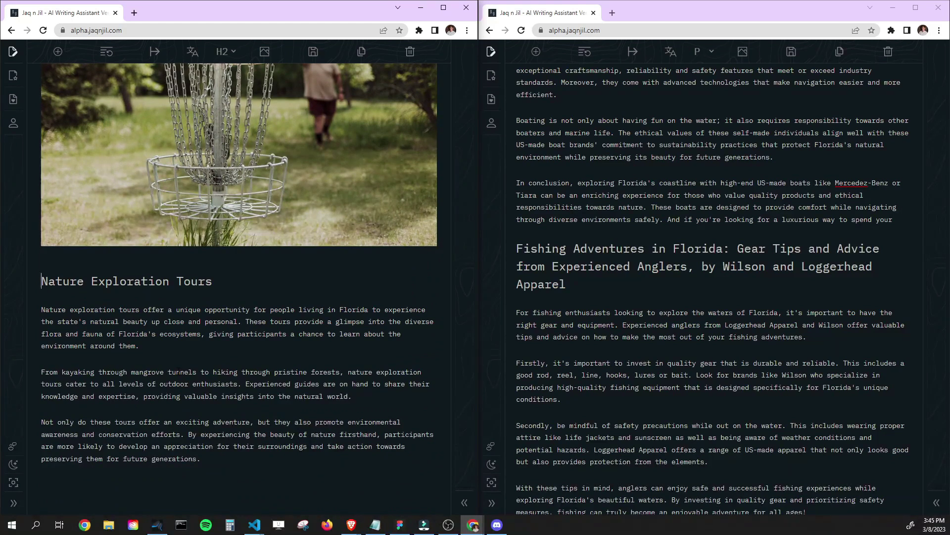
scroll(259, 331, "up", 2)
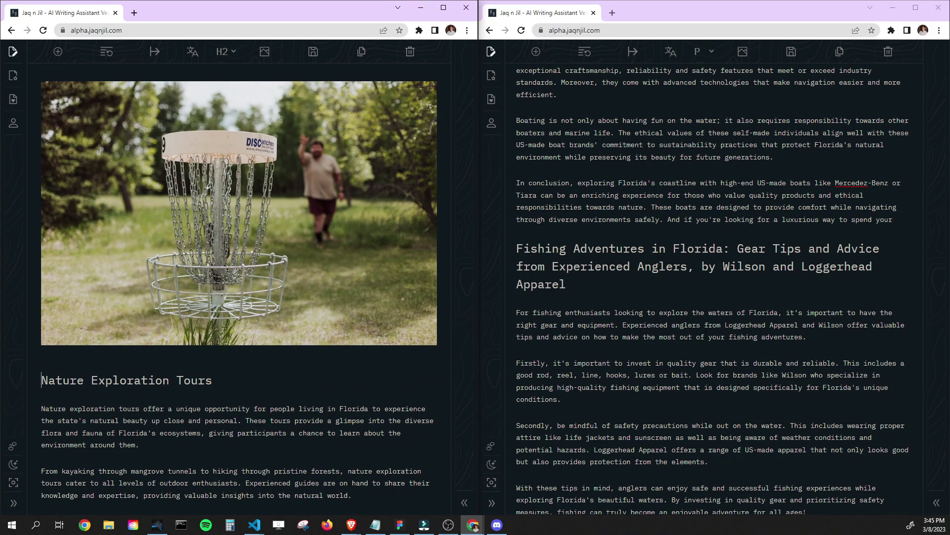
- Delete the '3.' prefix from the Sailing Around the Sunshine State heading in the right article
scroll(713, 290, "down", 2)
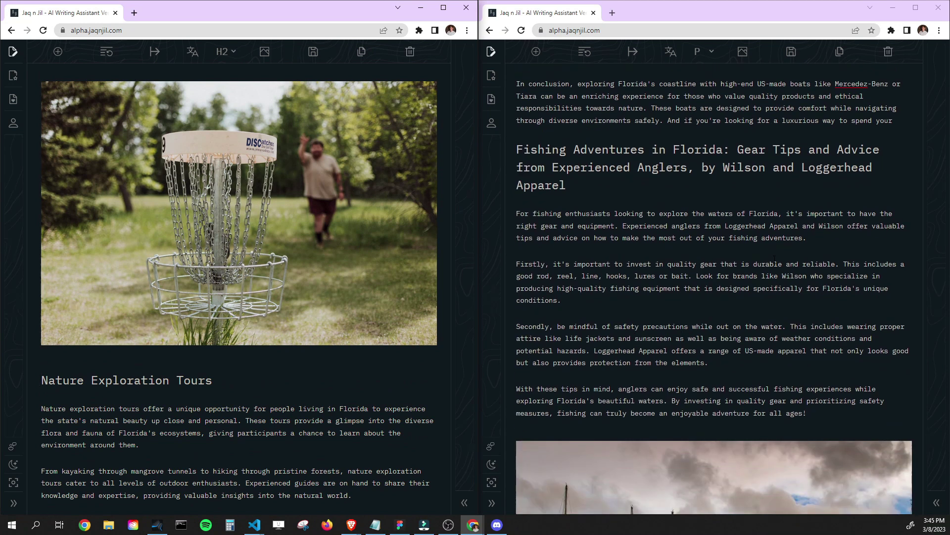
scroll(718, 189, "down", 5)
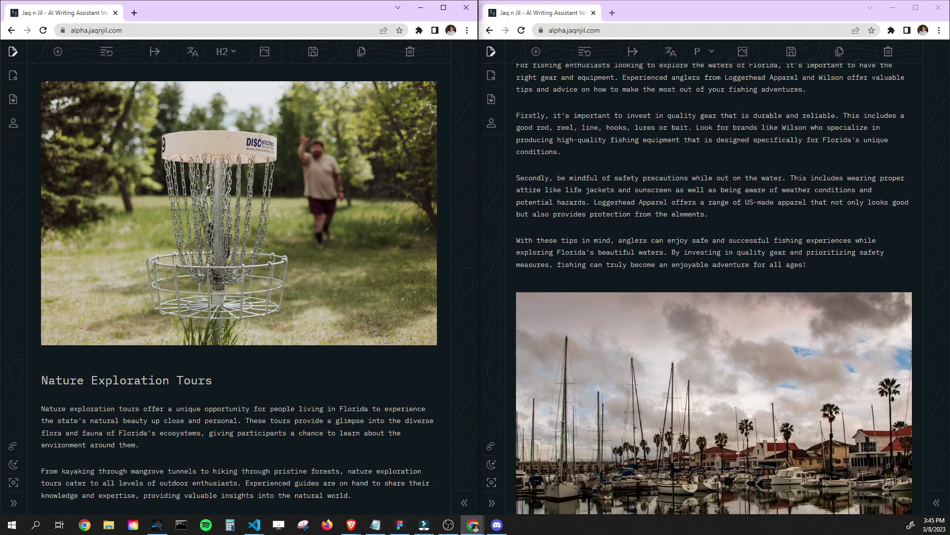
scroll(706, 254, "down", 2)
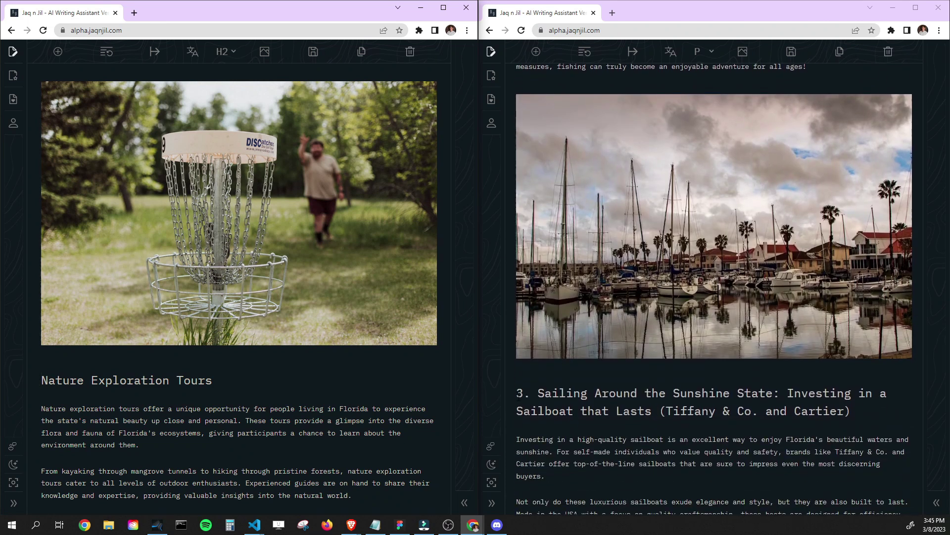
left_click_drag(504, 395, 538, 393)
key("BackSpace")
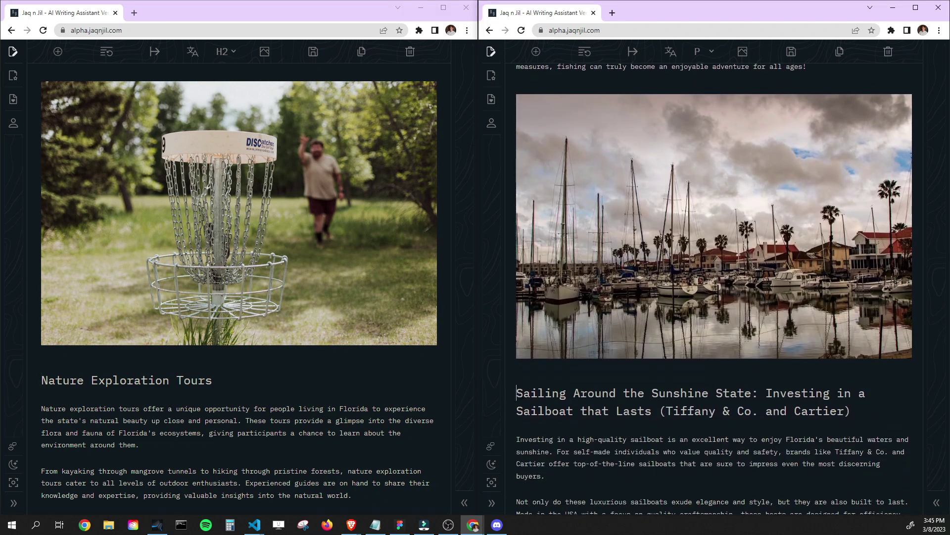
- Delete the '4.' prefix from the Enjoy Tennis heading, then return toward the article's top
scroll(678, 356, "up", 5)
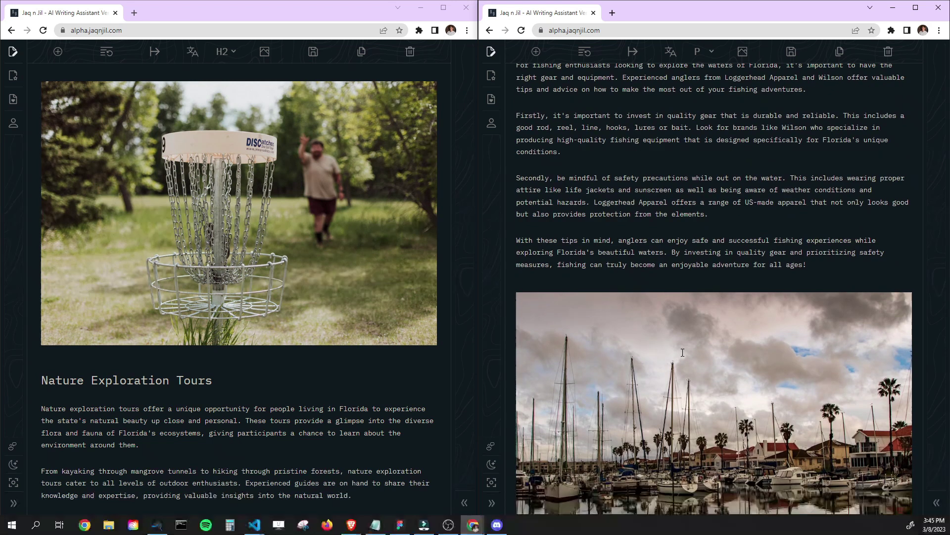
scroll(682, 354, "down", 5)
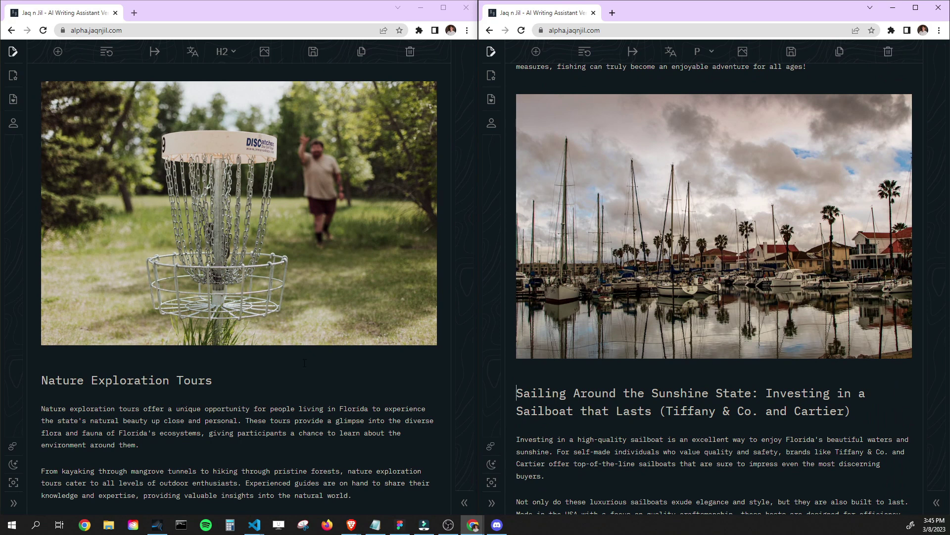
scroll(695, 396, "down", 3)
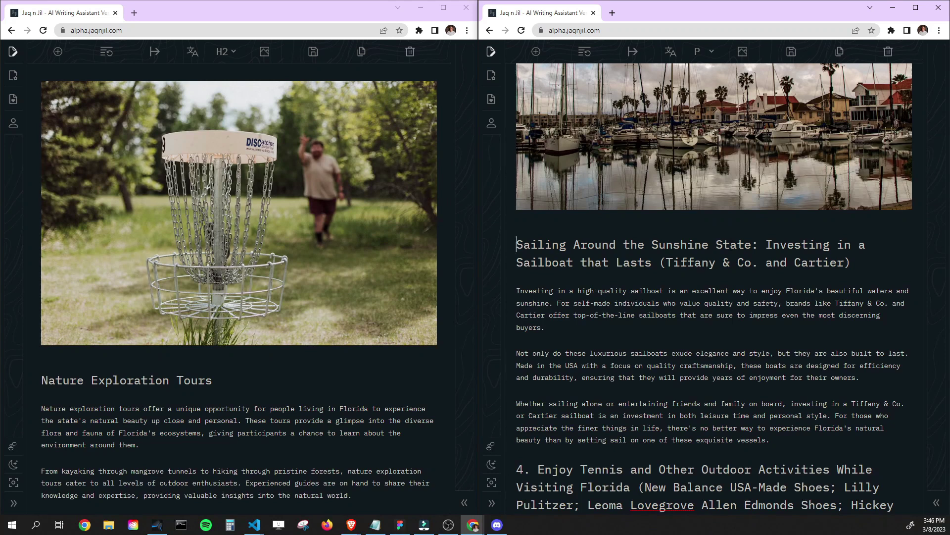
scroll(582, 405, "down", 1)
left_click_drag(539, 420, 516, 420)
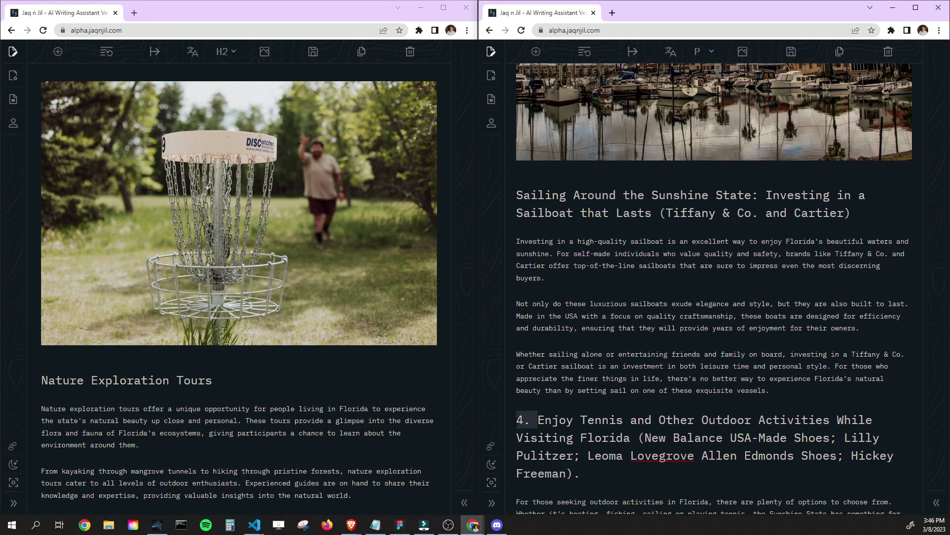
key("BackSpace")
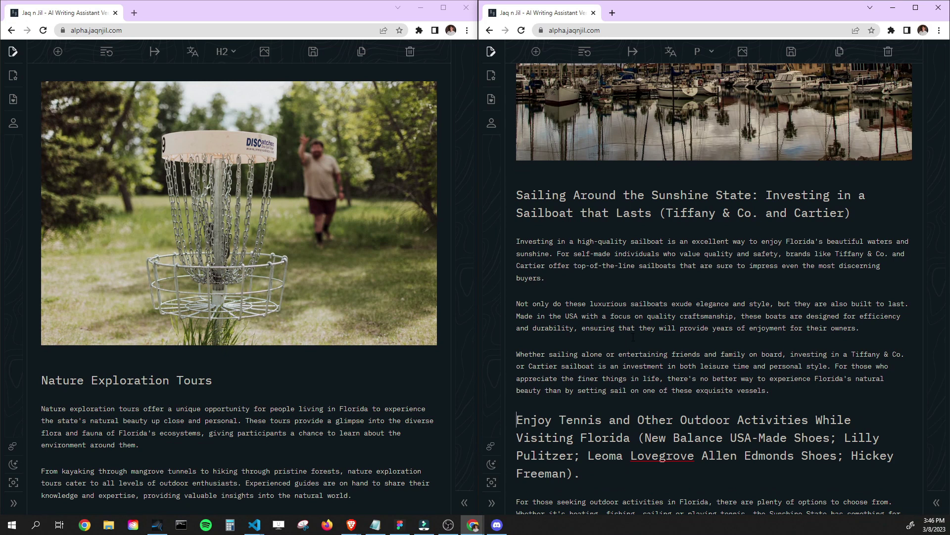
scroll(632, 337, "down", 1)
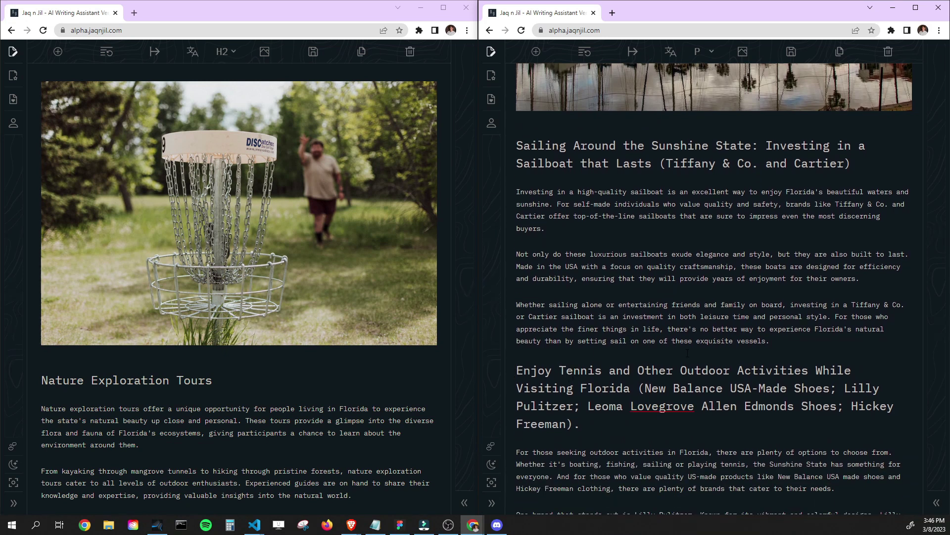
scroll(687, 352, "down", 3)
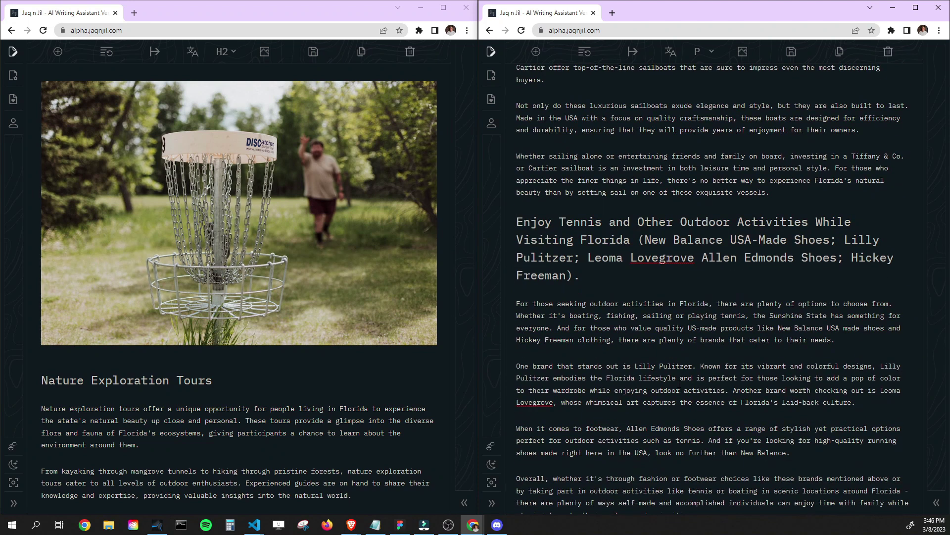
scroll(679, 384, "down", 8)
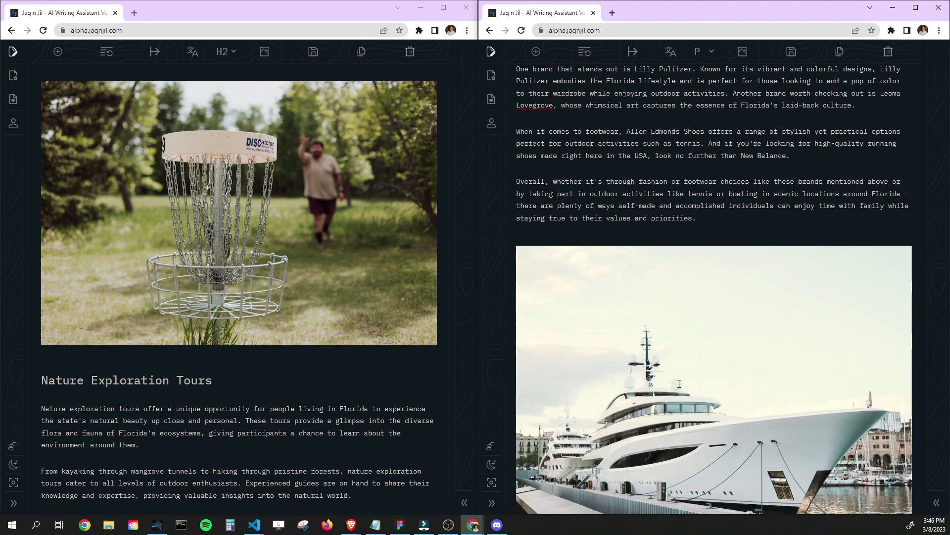
scroll(679, 384, "down", 5)
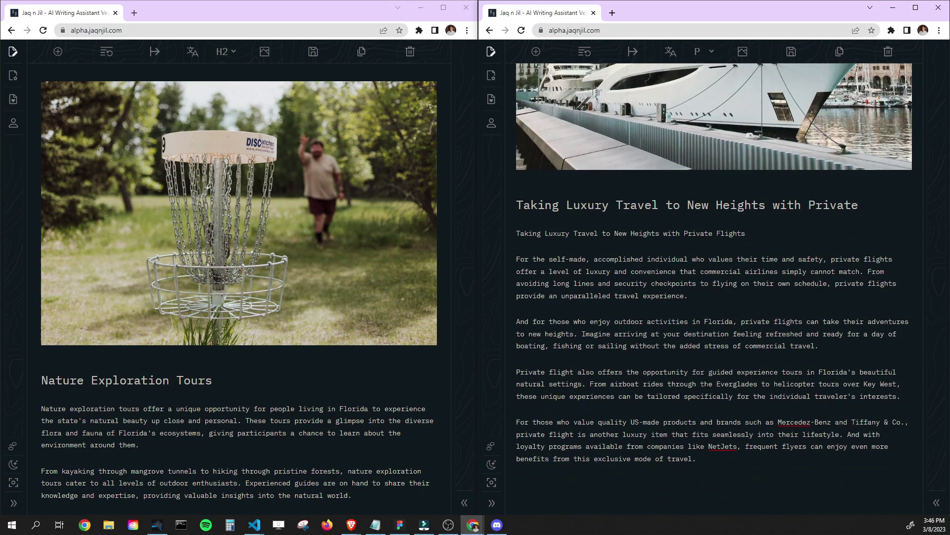
scroll(702, 379, "up", 18)
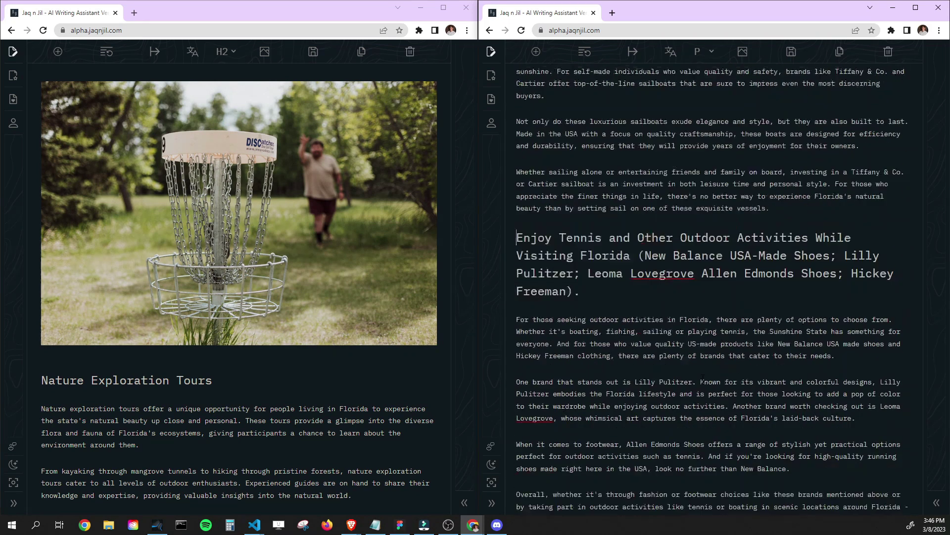
scroll(704, 380, "up", 15)
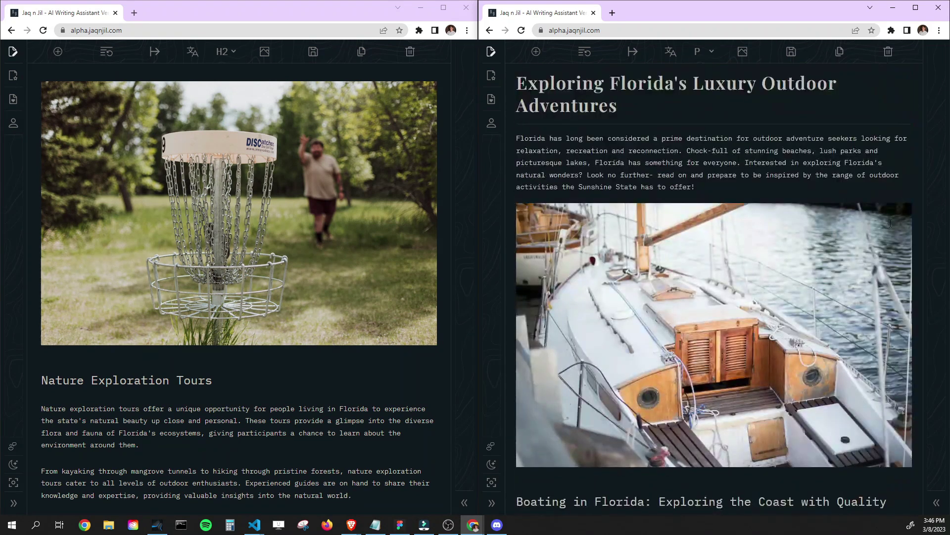
- Open both Generate Full Article panels, showing audiences 'People living in Florida' and 'Self-made, self-starter'
left_click(936, 502)
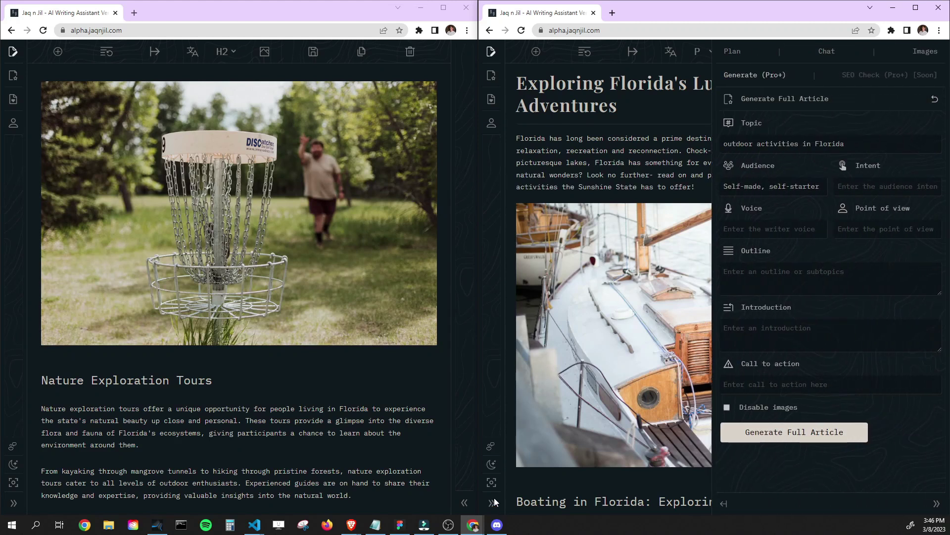
left_click(465, 502)
scroll(120, 396, "up", 15)
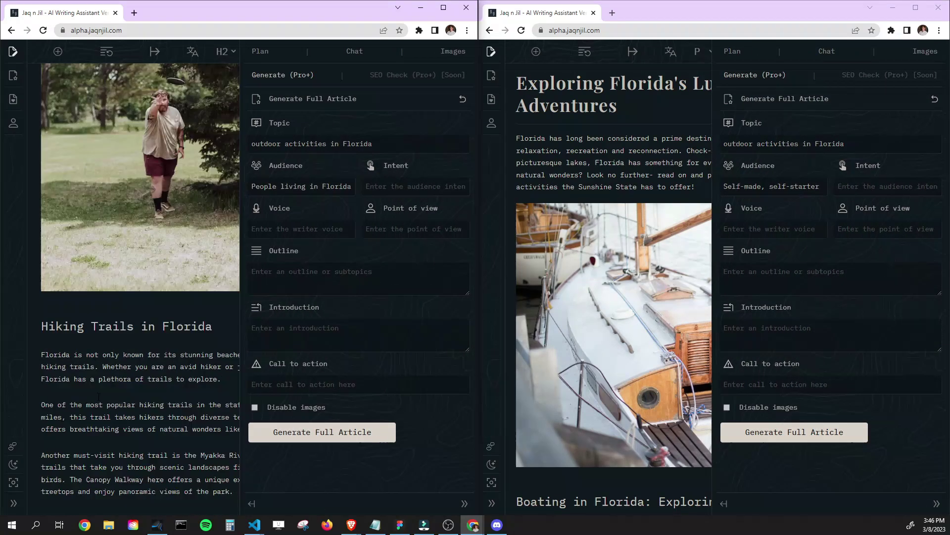